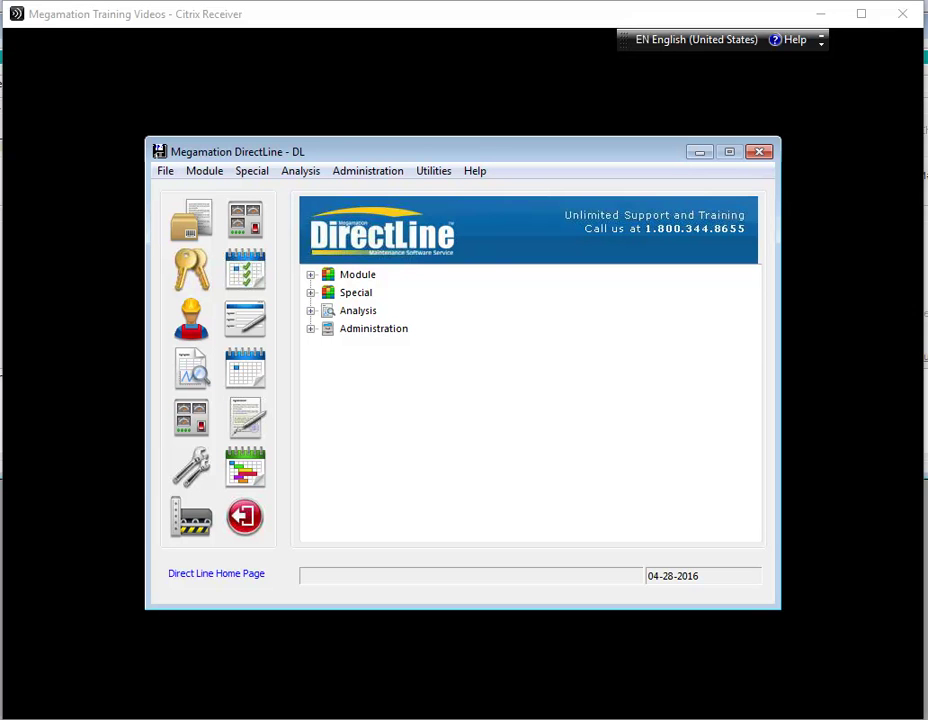
# Open Project Definition Entry from the project management functions and start a new project numbered ABC123
pyautogui.click(255, 171)
pyautogui.moveTo(286, 240)
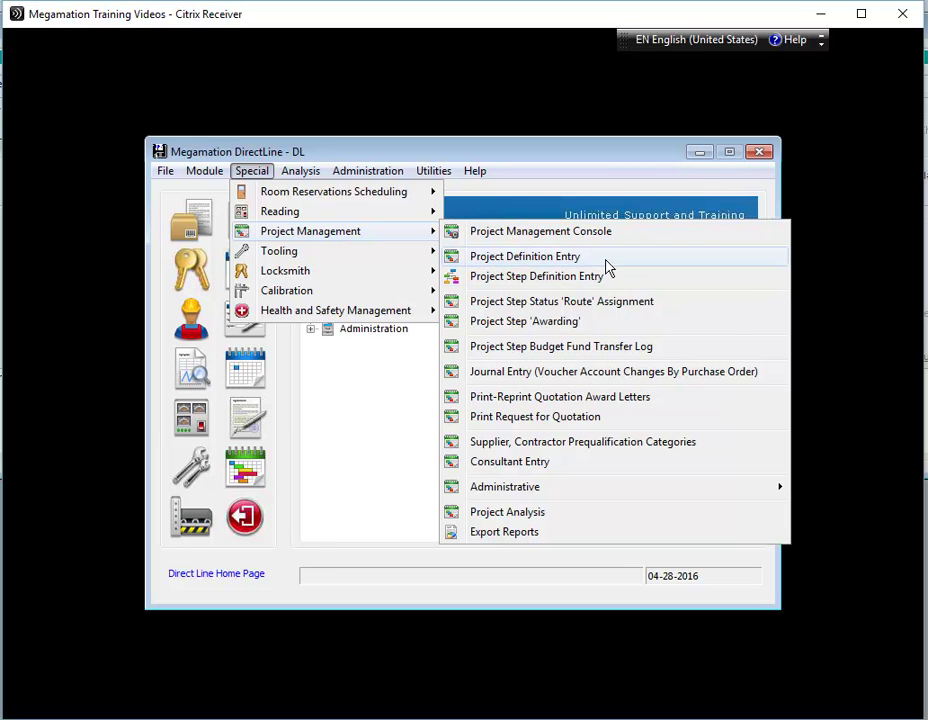
pyautogui.click(580, 260)
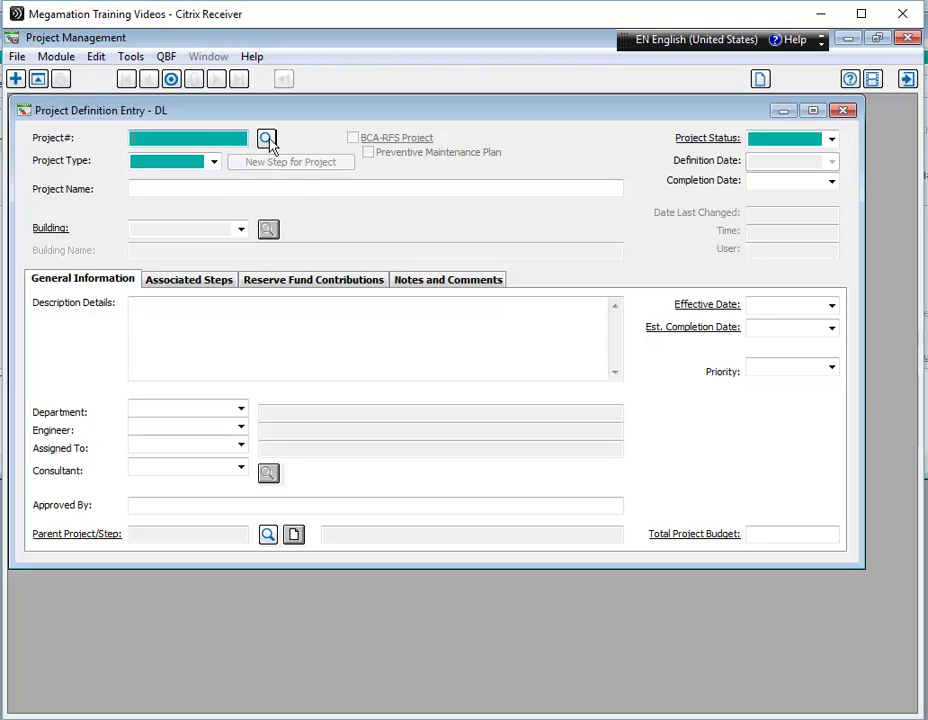
pyautogui.write('ABC123')
pyautogui.press('Tab')
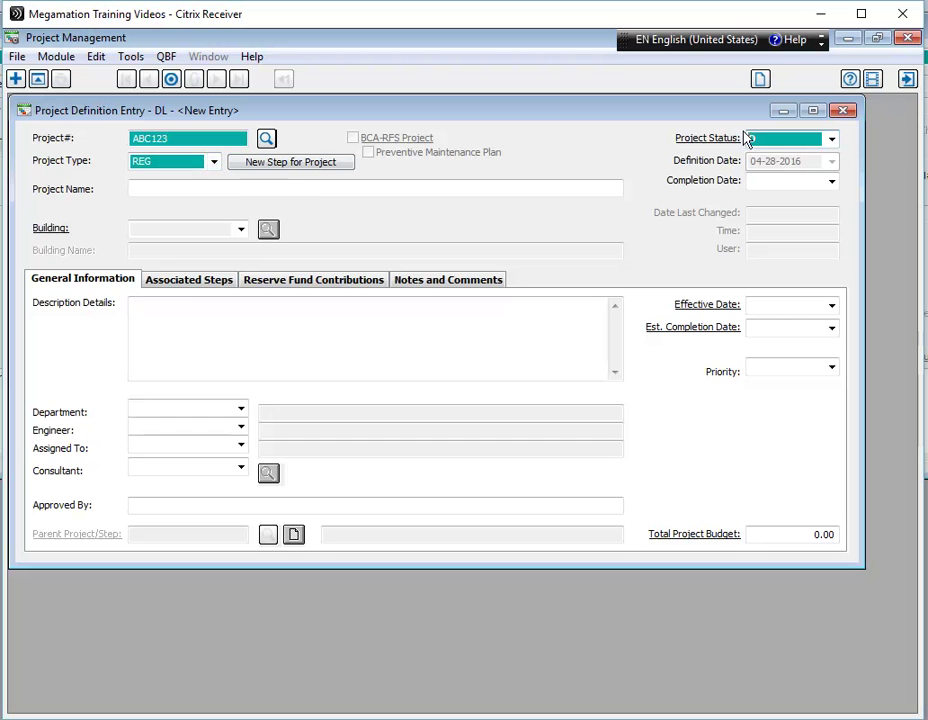
# Set the new project's status to O (Open) from the available status codes
pyautogui.click(831, 139)
pyautogui.click(253, 386)
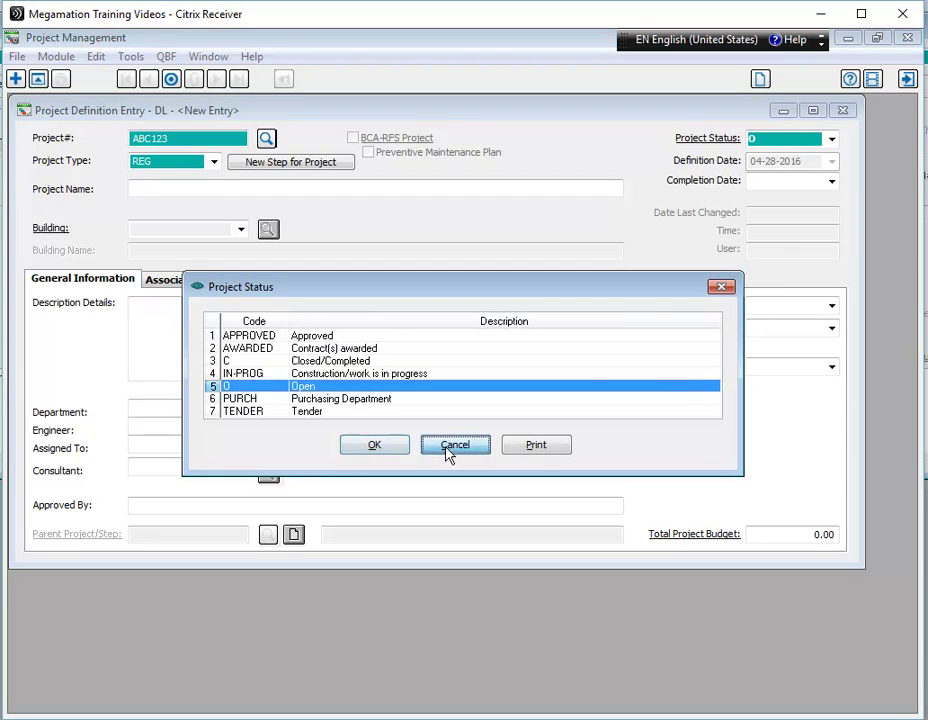
pyautogui.click(350, 446)
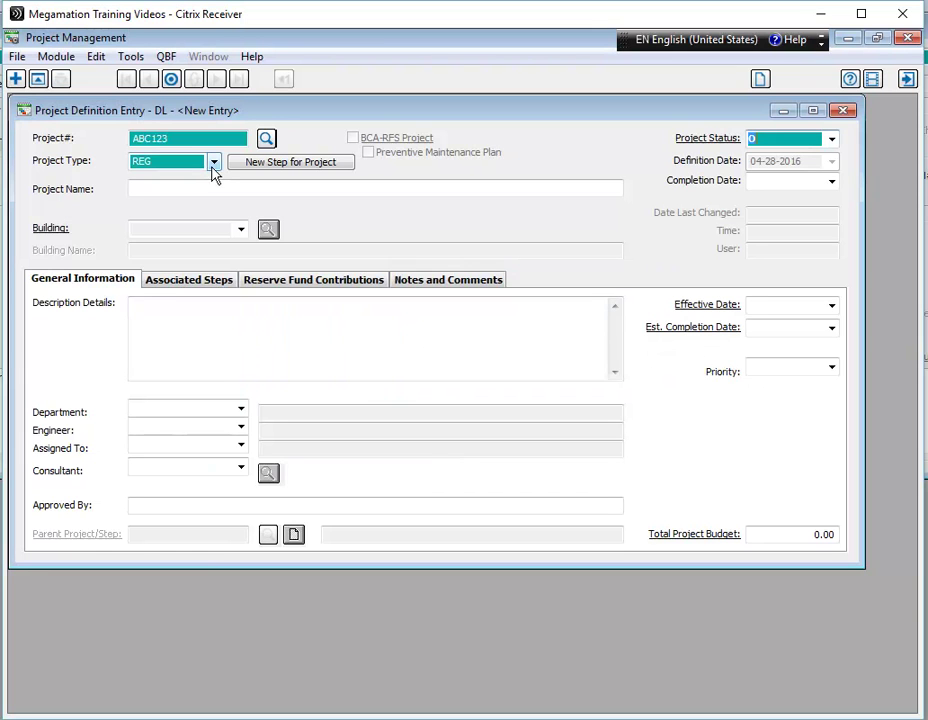
# Check the available project types without changing the type, and name the project Test Project
pyautogui.click(212, 164)
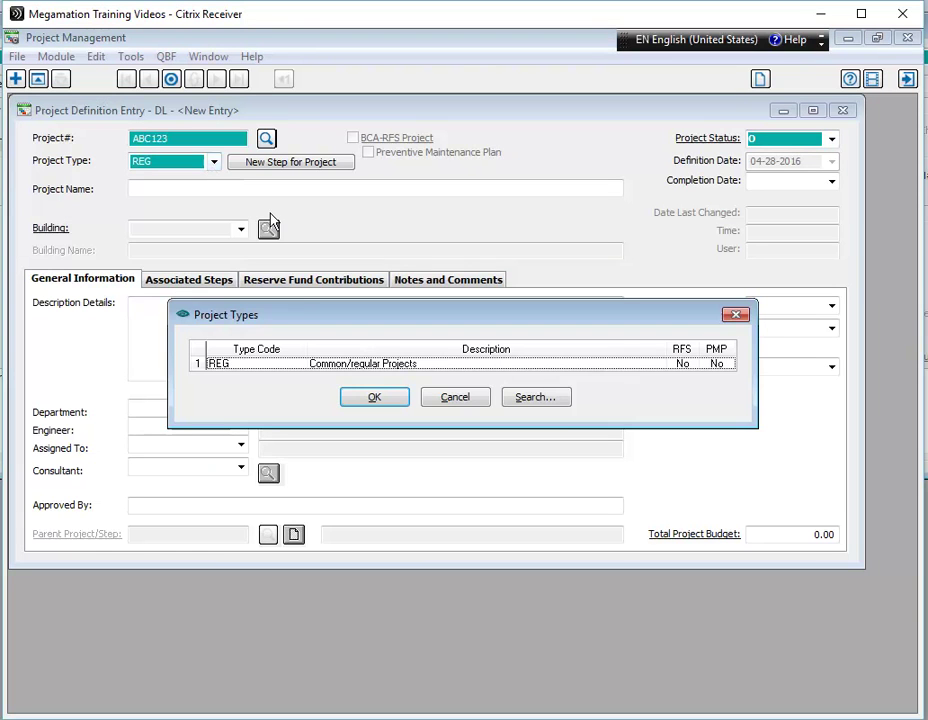
pyautogui.click(453, 397)
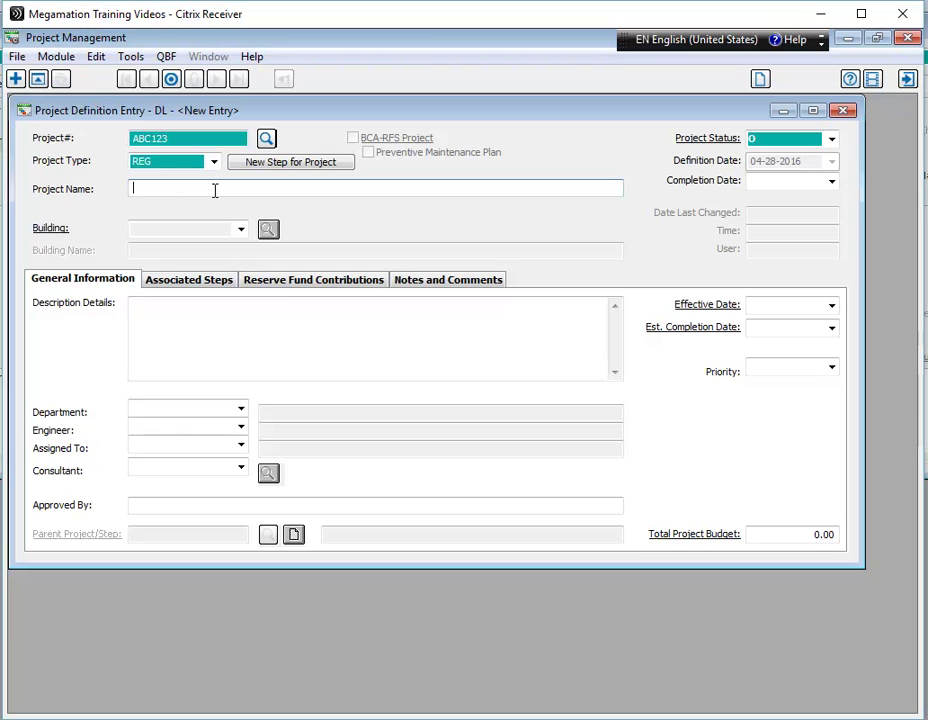
pyautogui.write('Test Project')
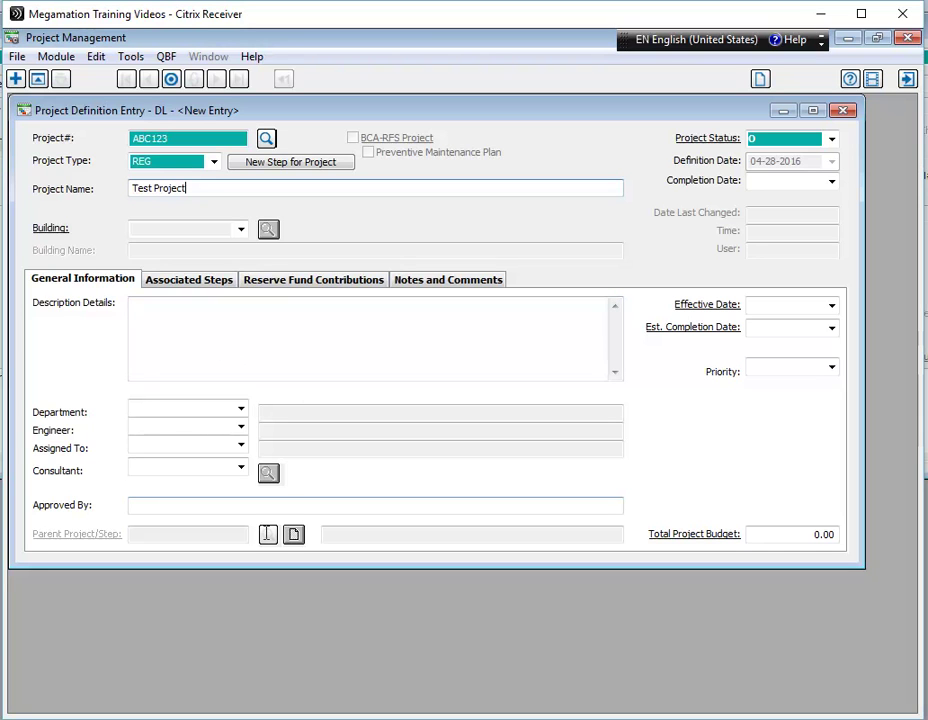
# Check the available department codes and the list of engineers and engineering firms for the project
pyautogui.click(240, 410)
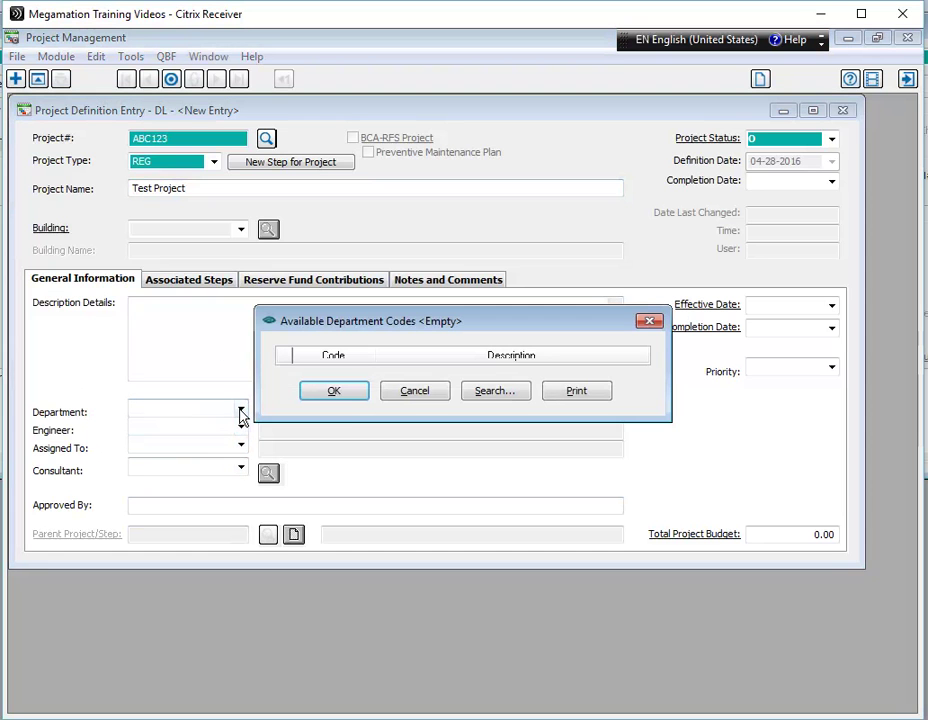
pyautogui.click(420, 397)
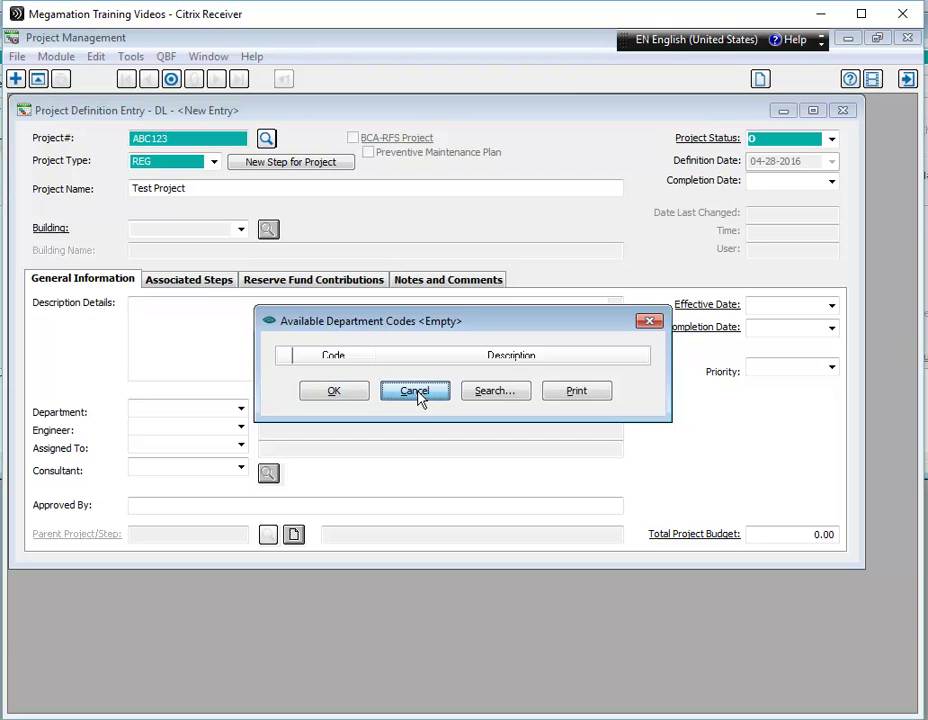
pyautogui.click(240, 428)
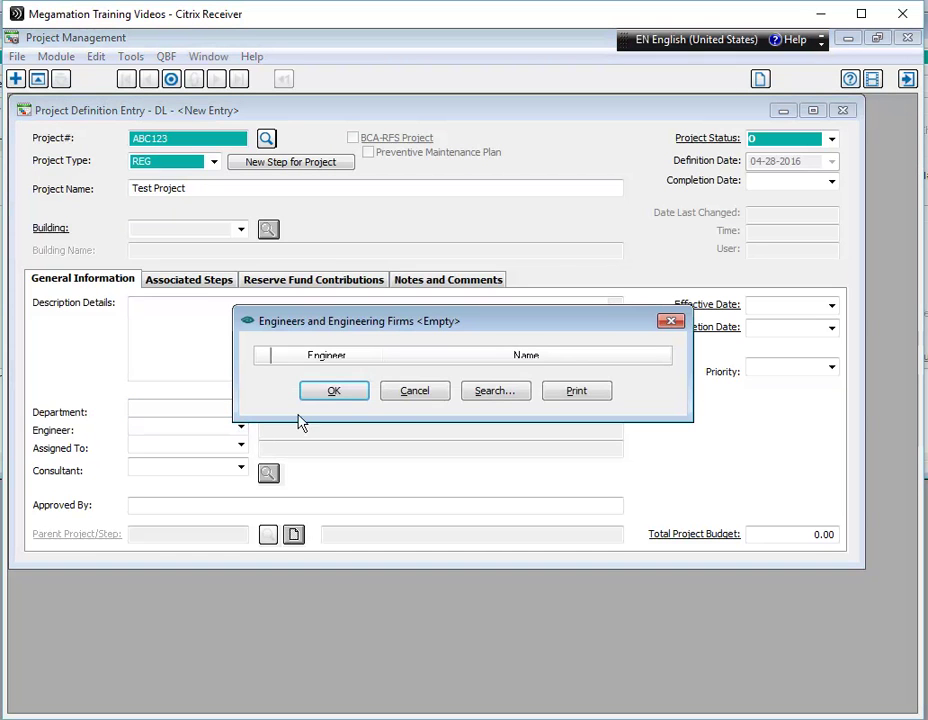
pyautogui.click(408, 396)
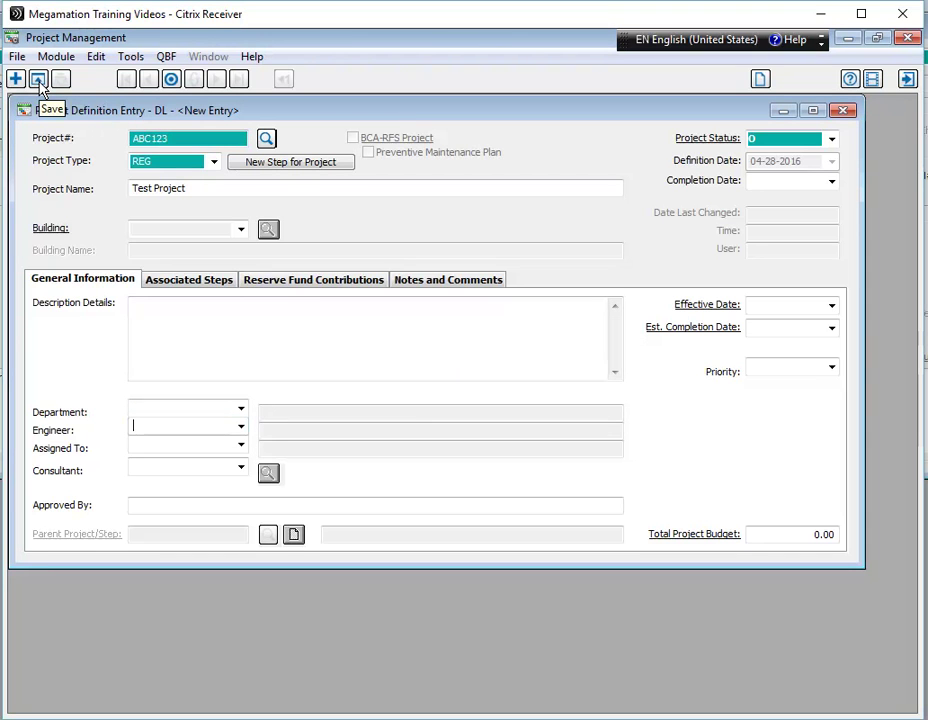
# Save the project definition and recall the last saved project record
pyautogui.click(16, 56)
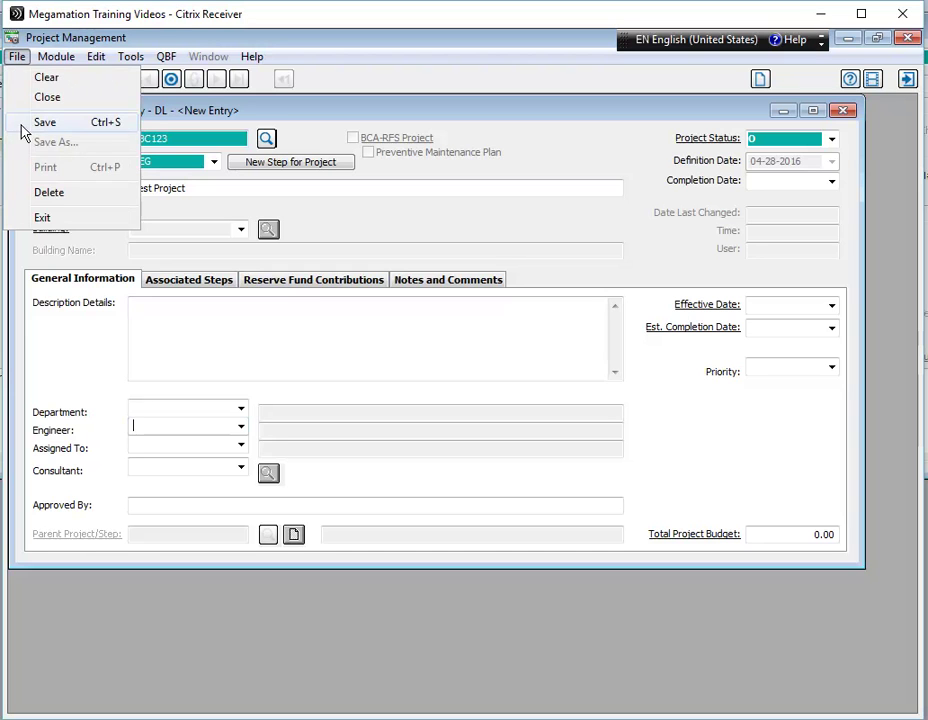
pyautogui.click(109, 125)
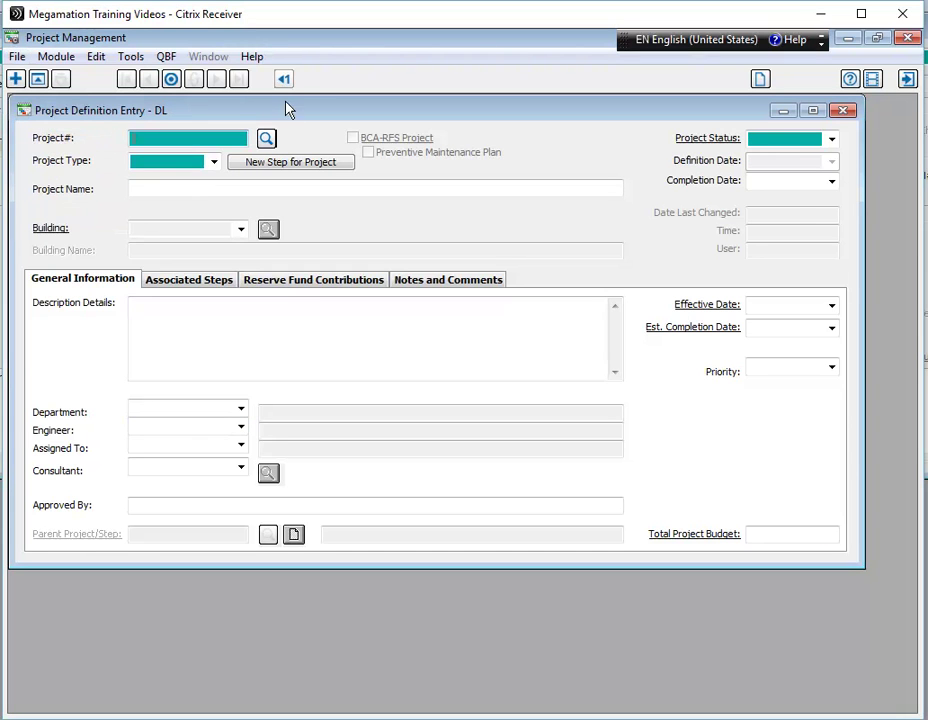
pyautogui.click(285, 81)
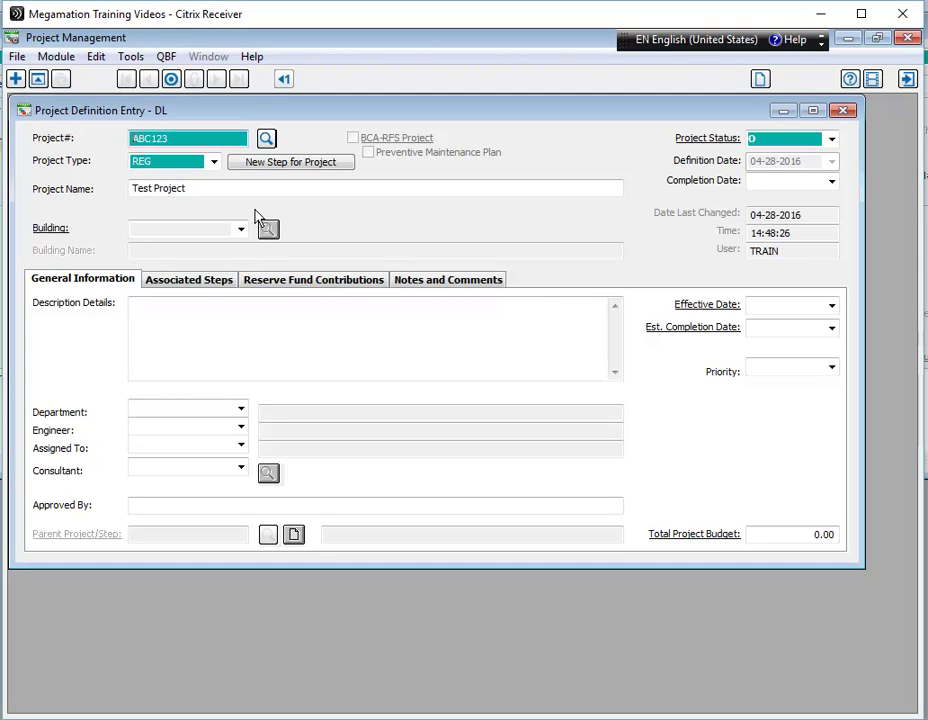
# Add a new step numbered A and named Planning to project ABC123, save it, and recall the saved step
pyautogui.click(312, 170)
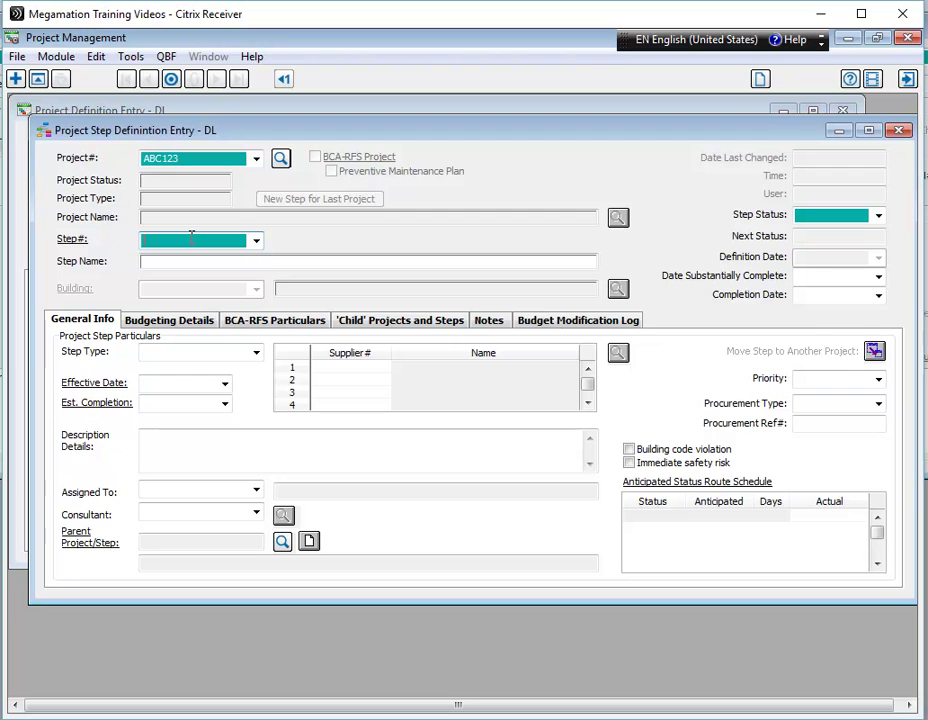
pyautogui.write('AA')
pyautogui.press('BackSpace')
pyautogui.press('Tab')
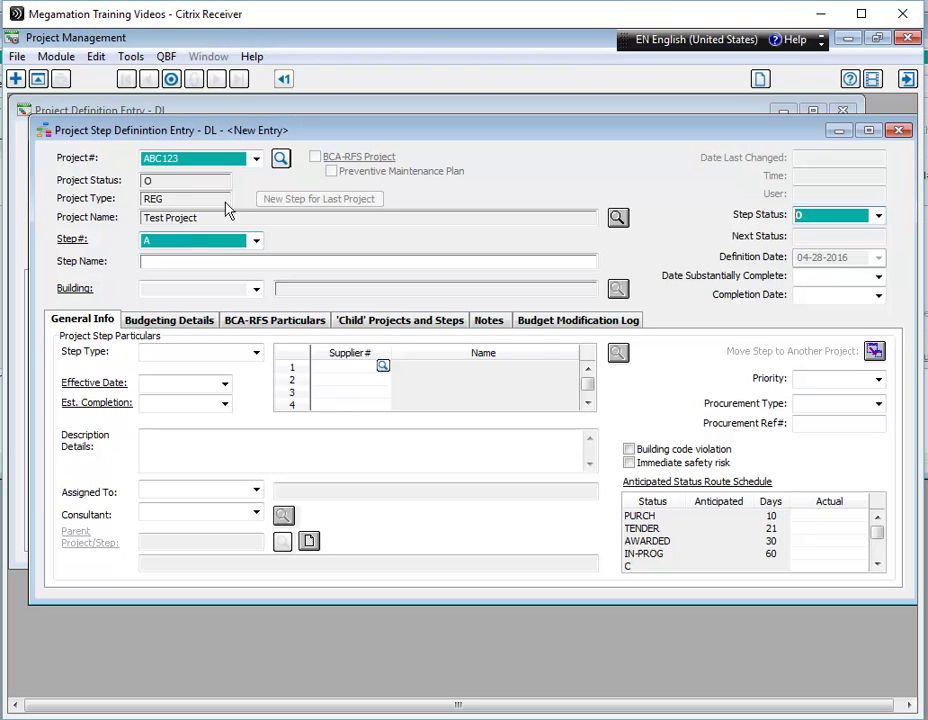
pyautogui.click(274, 264)
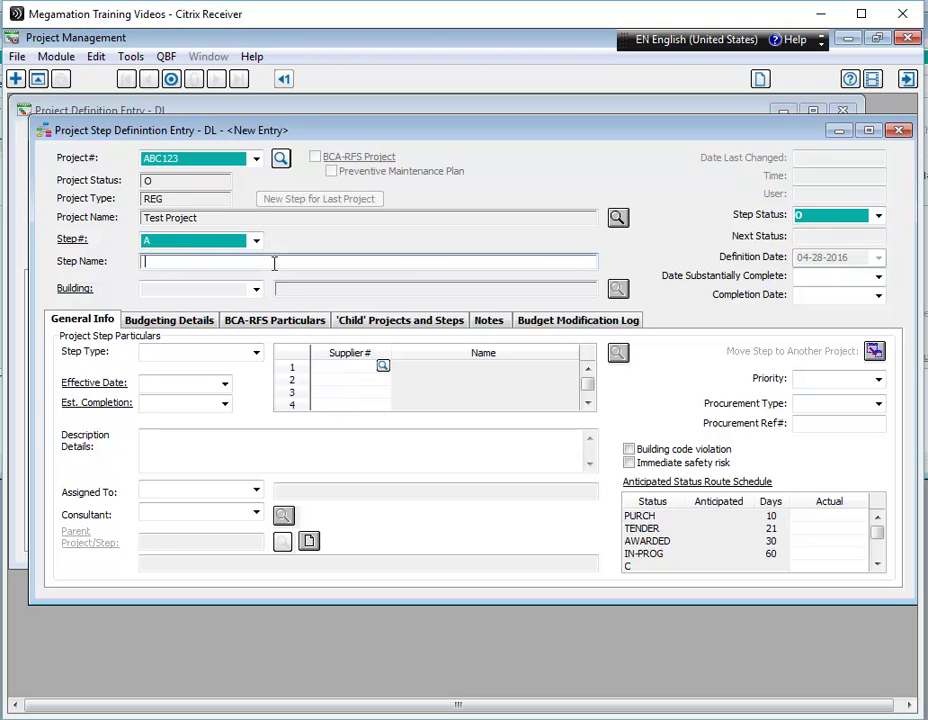
pyautogui.write('Planning')
pyautogui.click(37, 84)
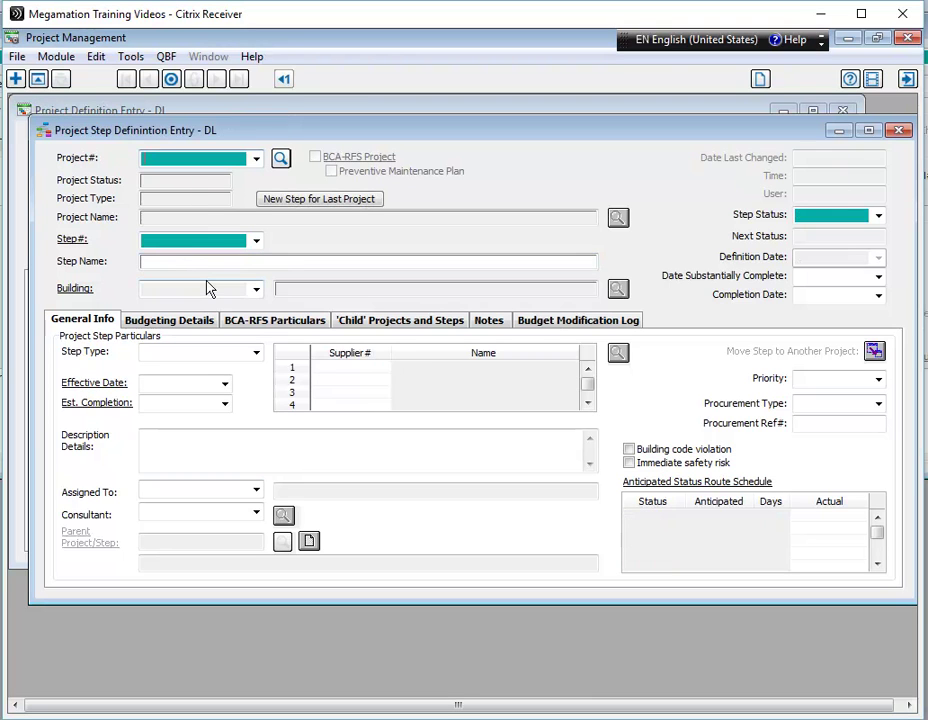
pyautogui.click(282, 82)
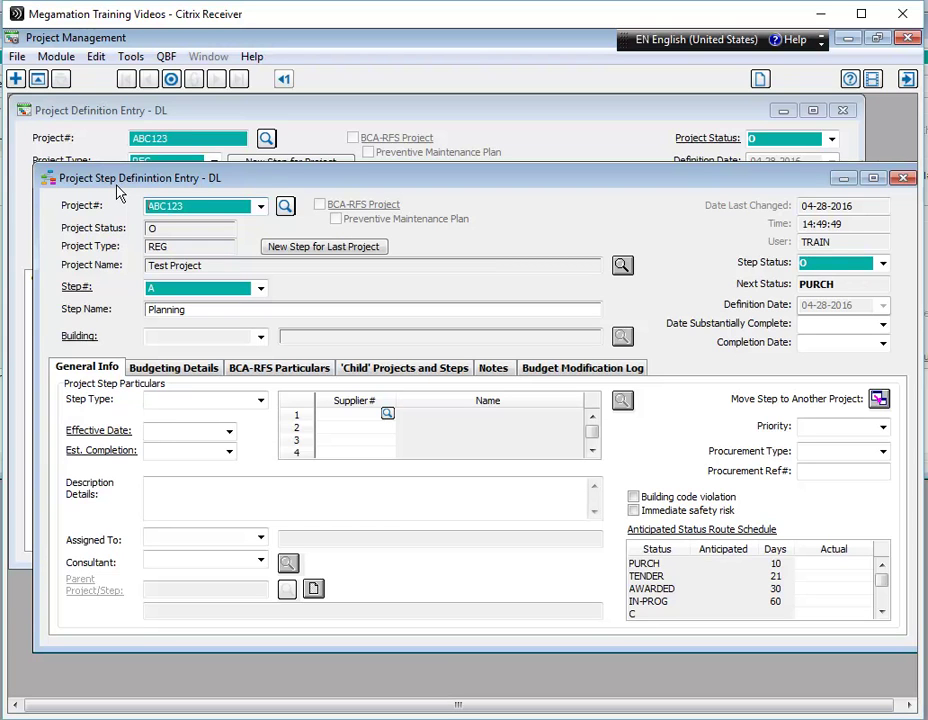
# Try to add a budget line of 1000 to the Planning step, described as Consultation, with 10% burden and 10% contingency
pyautogui.click(180, 378)
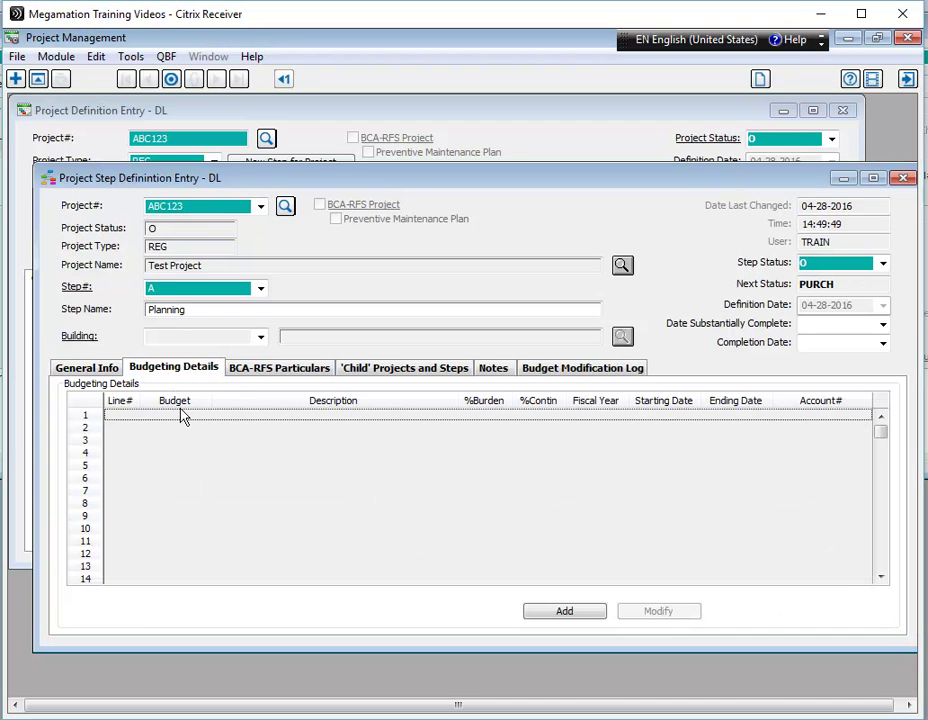
pyautogui.click(566, 614)
pyautogui.write('1000')
pyautogui.press('Tab')
pyautogui.write('Consultation')
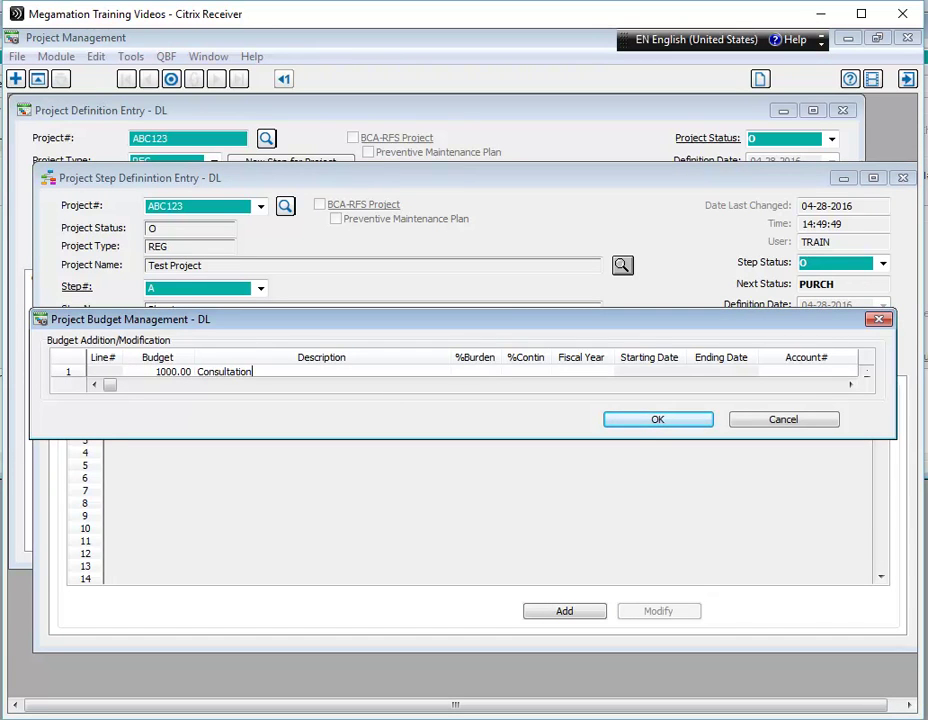
pyautogui.press('Tab')
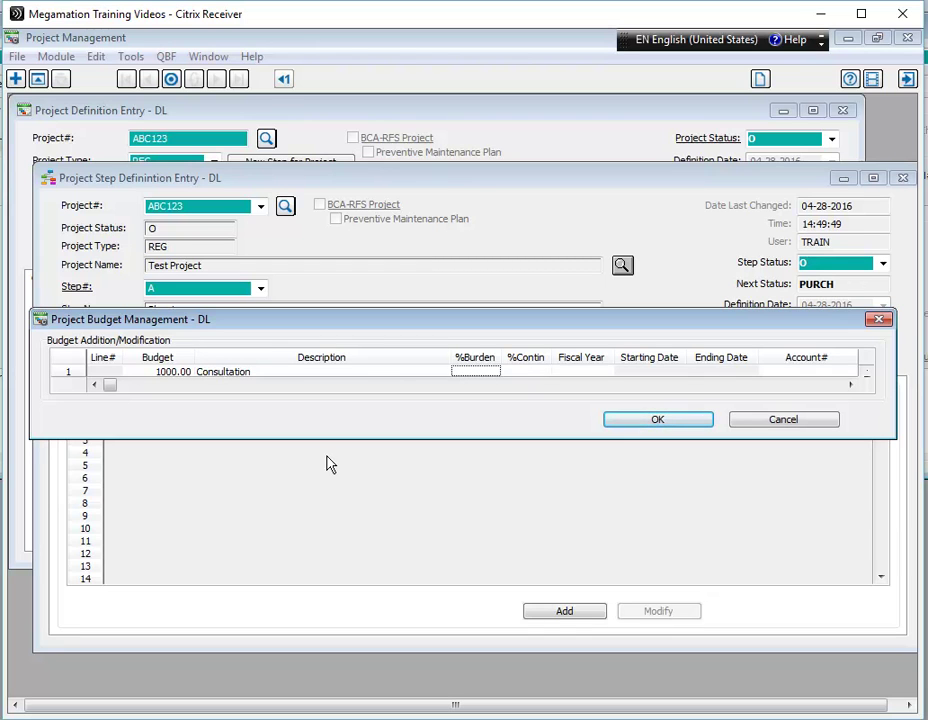
pyautogui.write('10')
pyautogui.press('Tab')
pyautogui.write('10')
pyautogui.press('Tab')
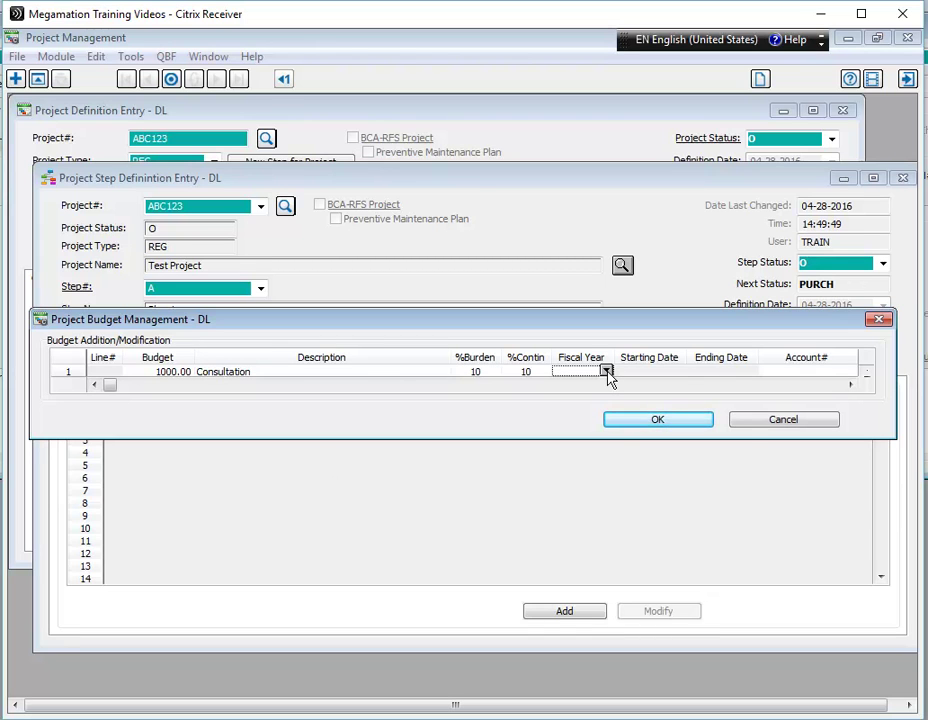
# Check the available fiscal years and try to confirm the budget line without a fiscal year or account
pyautogui.click(606, 371)
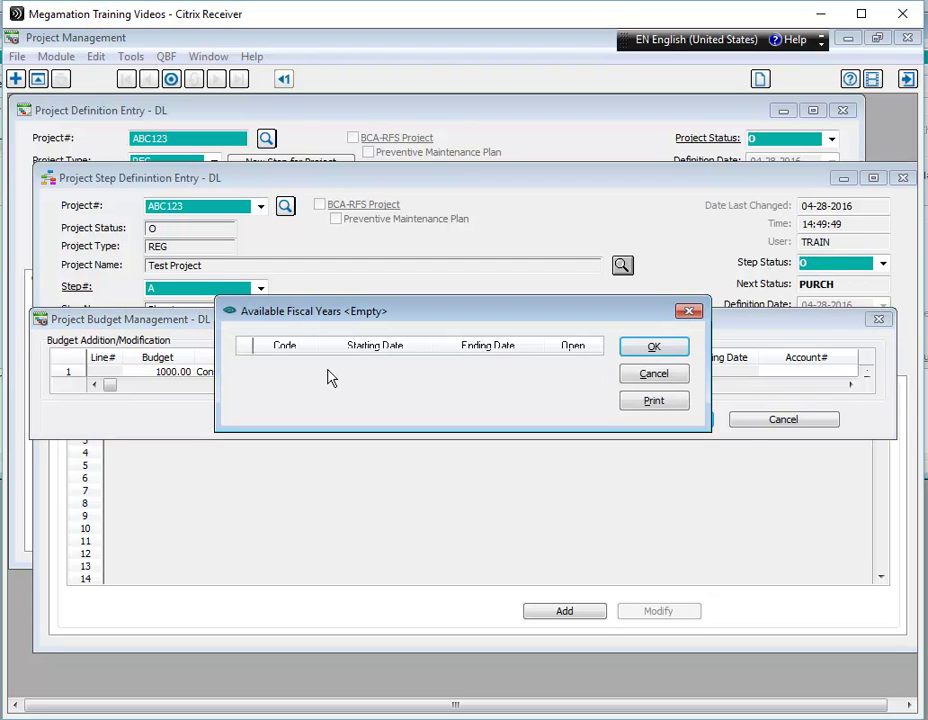
pyautogui.click(675, 385)
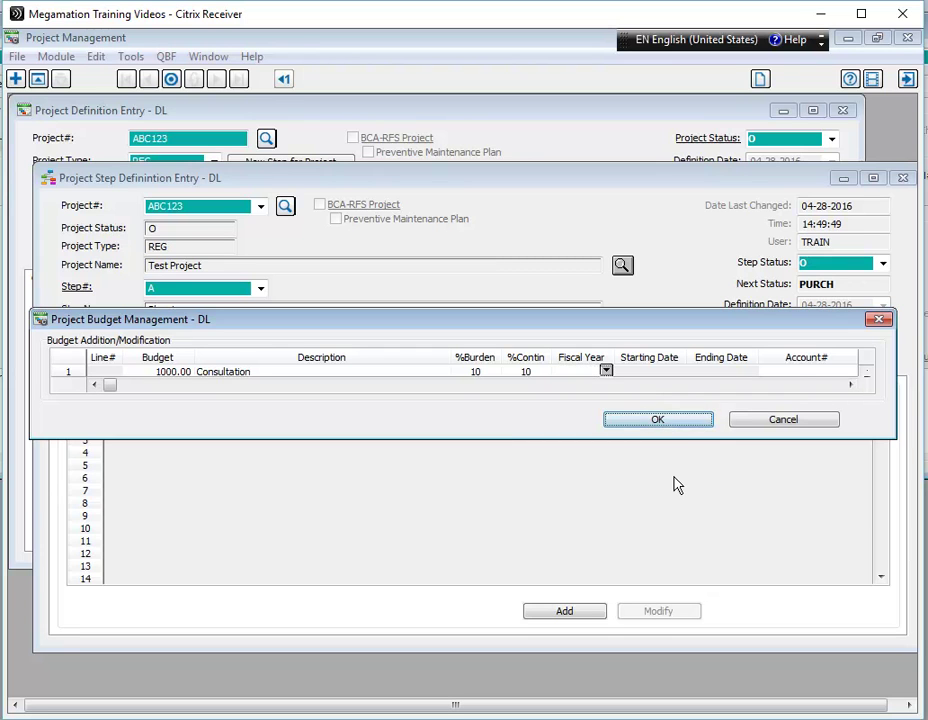
pyautogui.click(790, 372)
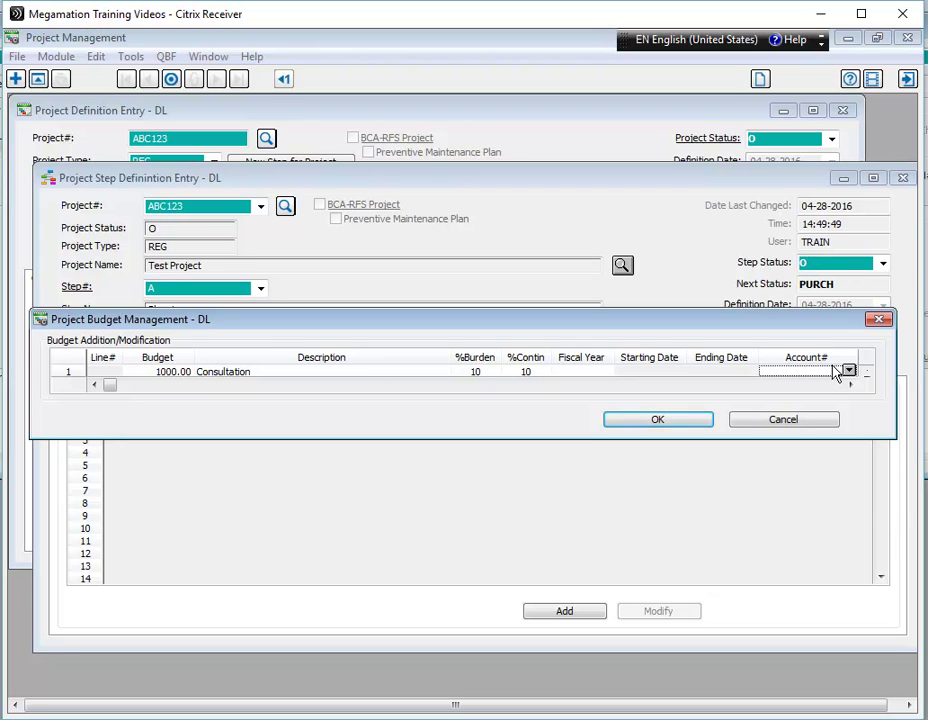
pyautogui.click(677, 424)
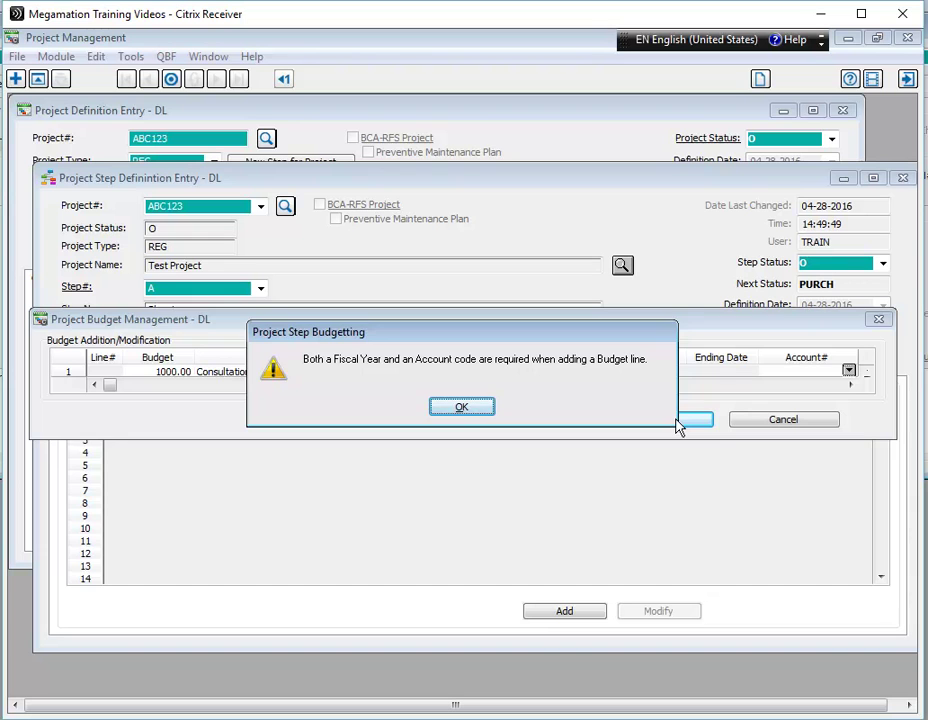
pyautogui.press('Return')
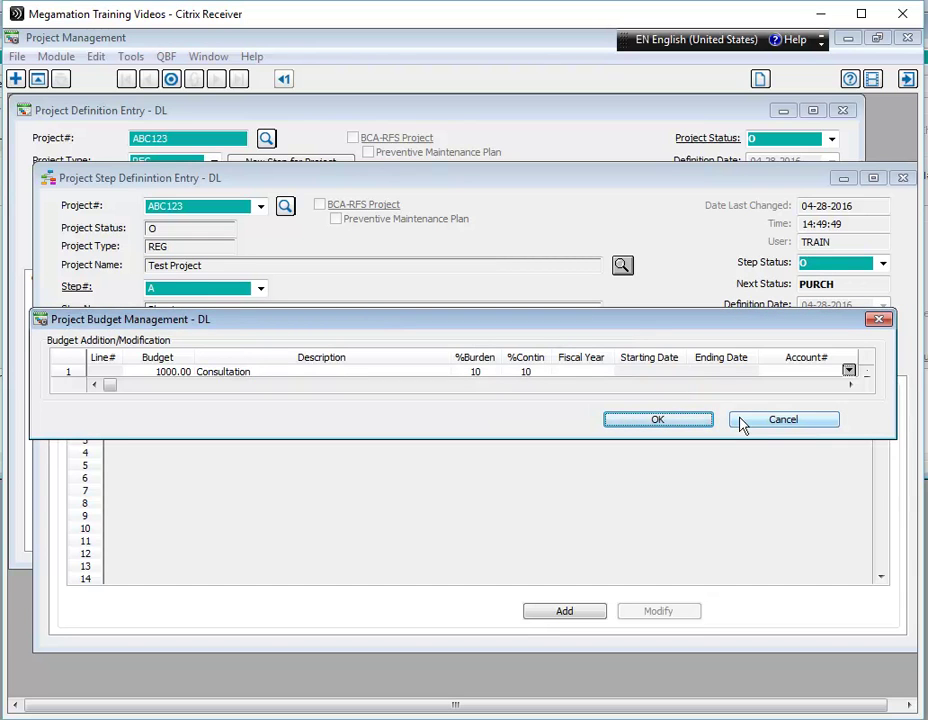
# Discard the incomplete Consultation budget line and return to the step's budgeting details
pyautogui.click(791, 372)
pyautogui.click(791, 370)
pyautogui.click(749, 428)
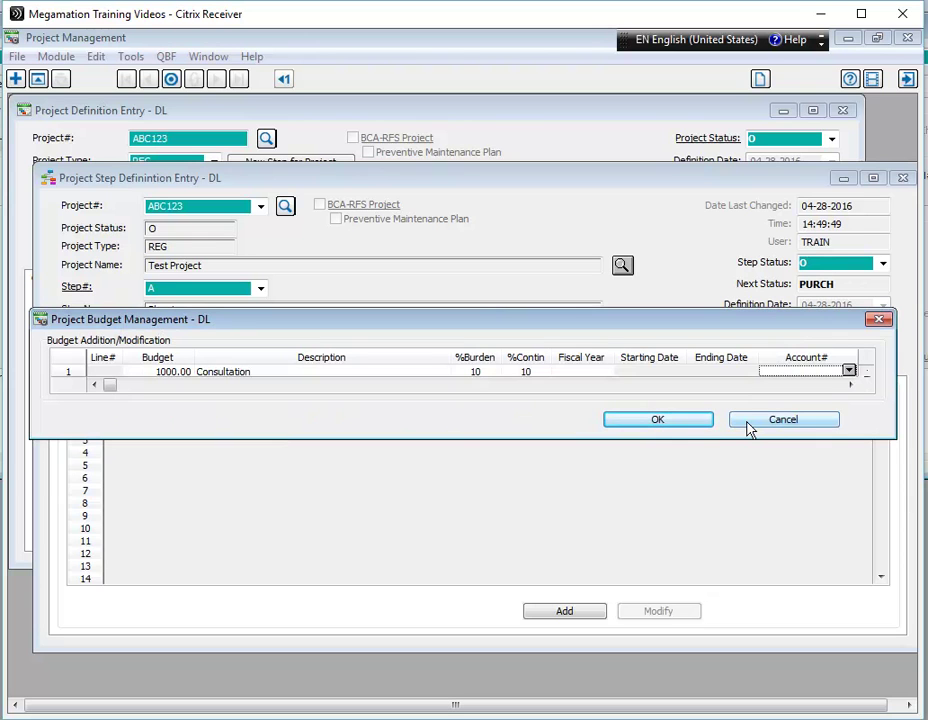
pyautogui.click(749, 420)
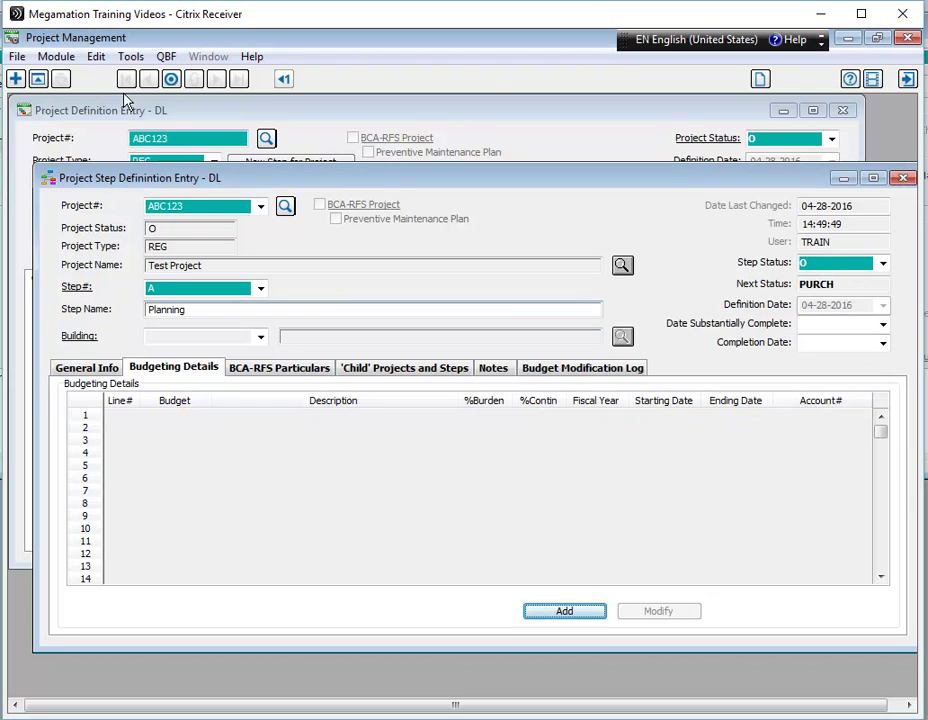
# Open the fiscal year entry form of project management and enter FY2017 as the code of a new fiscal year
pyautogui.click(58, 62)
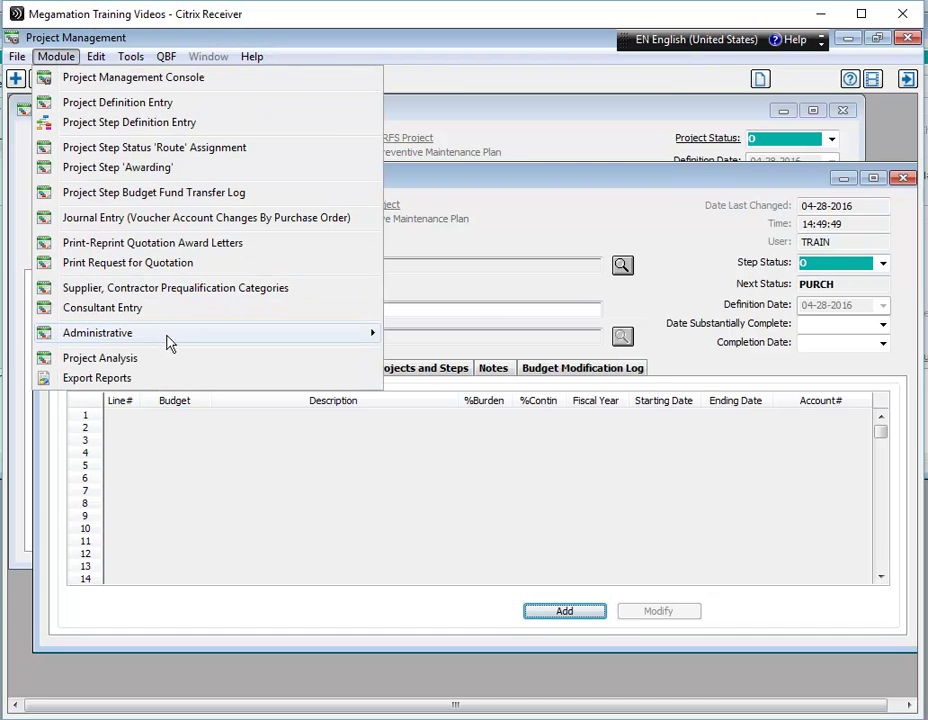
pyautogui.moveTo(170, 338)
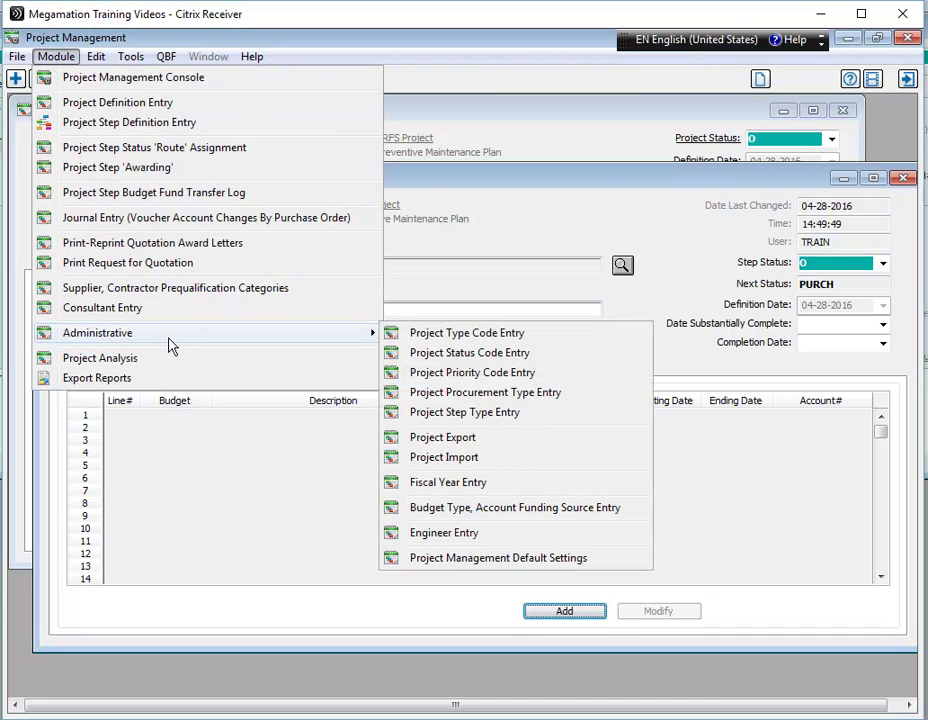
pyautogui.click(463, 484)
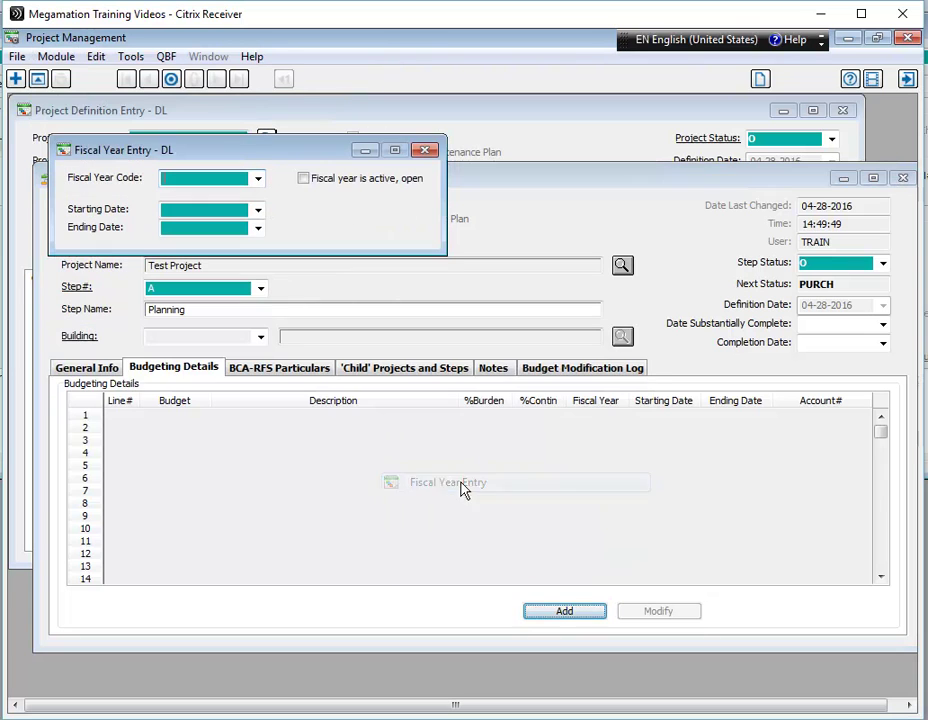
pyautogui.write('FY2017')
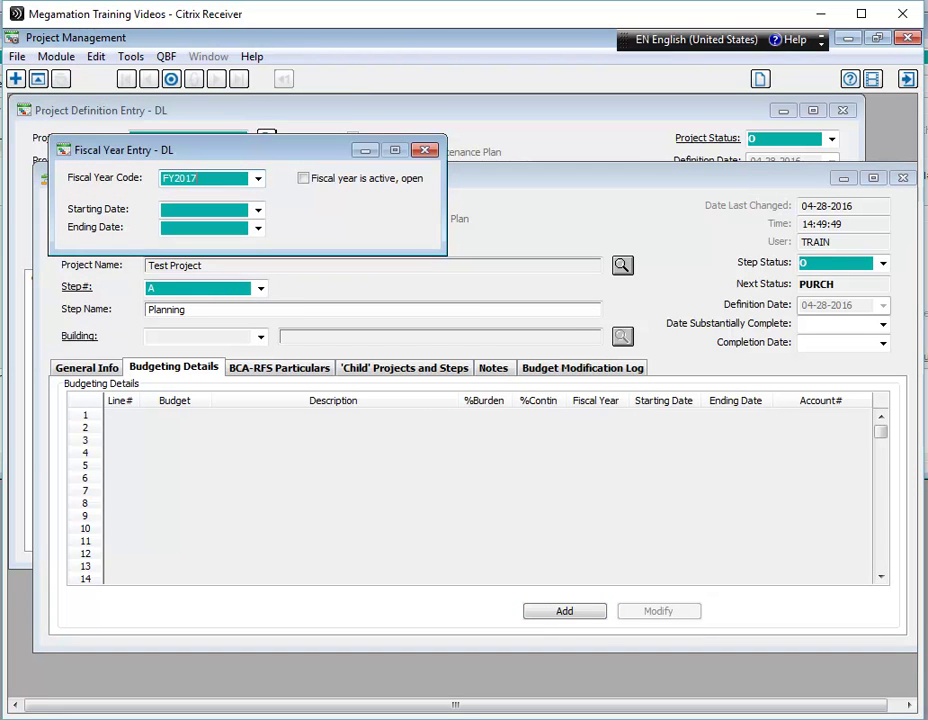
# Set the fiscal year to run from 05-01-2016 to 04-30-2017, mark it active and open, and save it
pyautogui.click(258, 209)
pyautogui.click(178, 403)
pyautogui.click(258, 229)
pyautogui.click(668, 252)
pyautogui.click(655, 276)
pyautogui.click(576, 370)
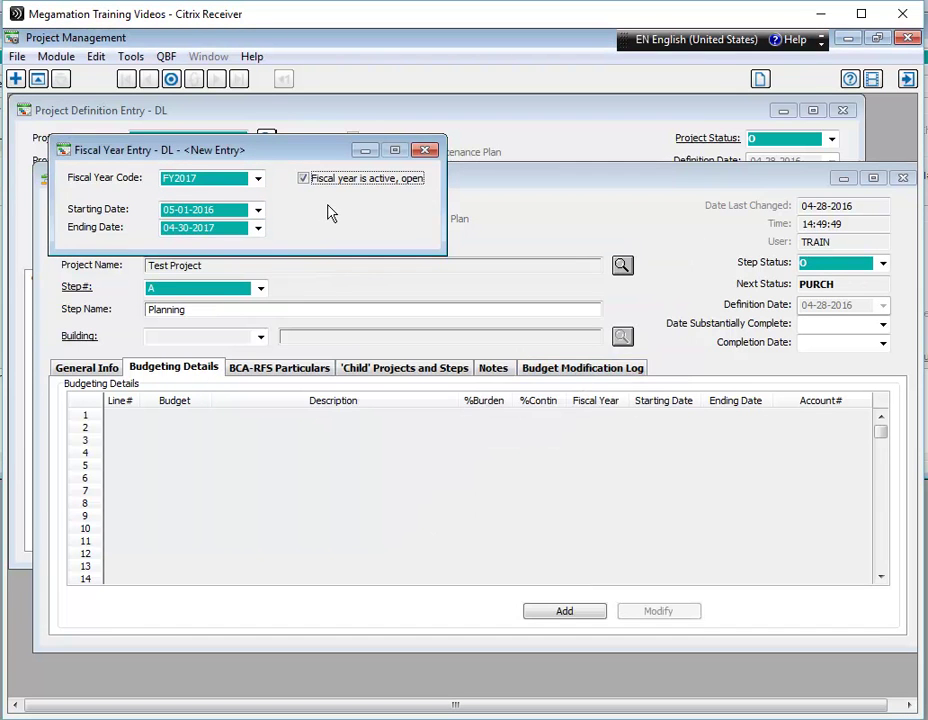
pyautogui.click(38, 78)
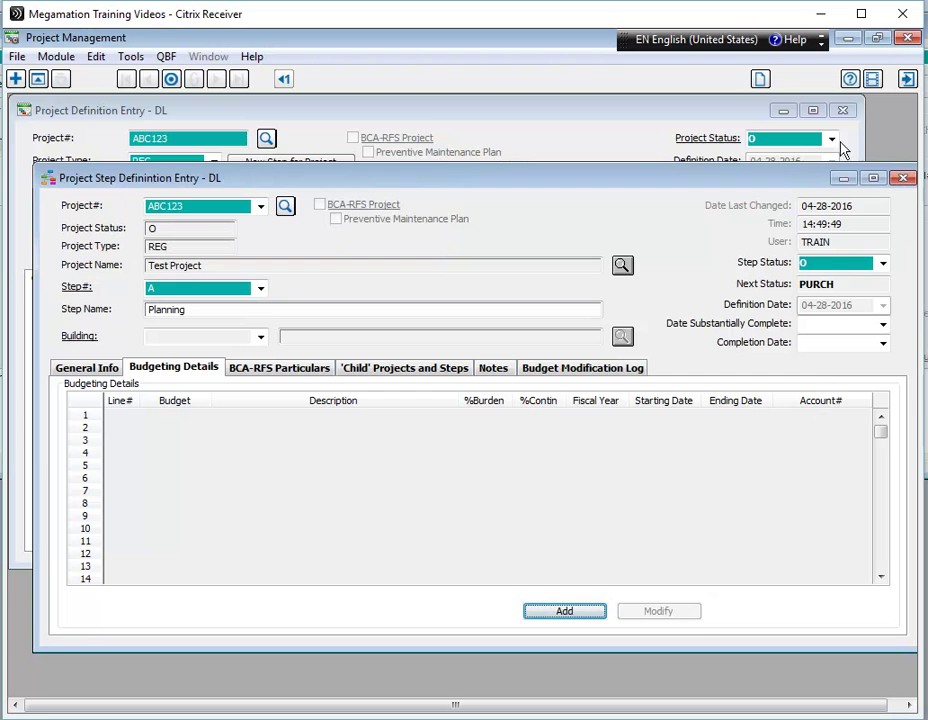
# Return to the DirectLine main window and start a new account code named TEST in the account code entry form
pyautogui.click(849, 42)
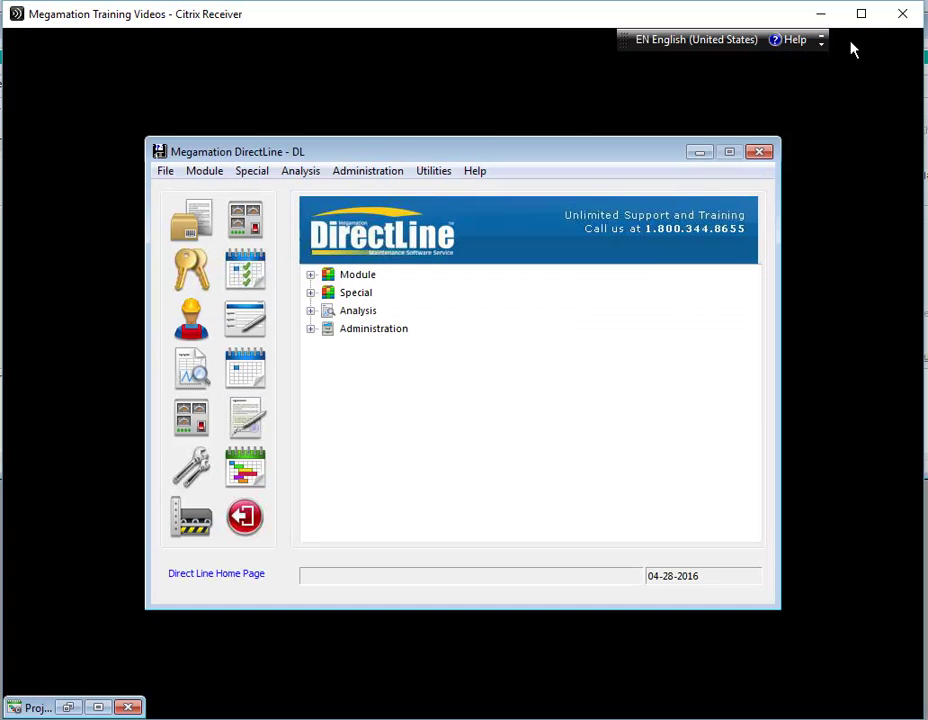
pyautogui.click(338, 172)
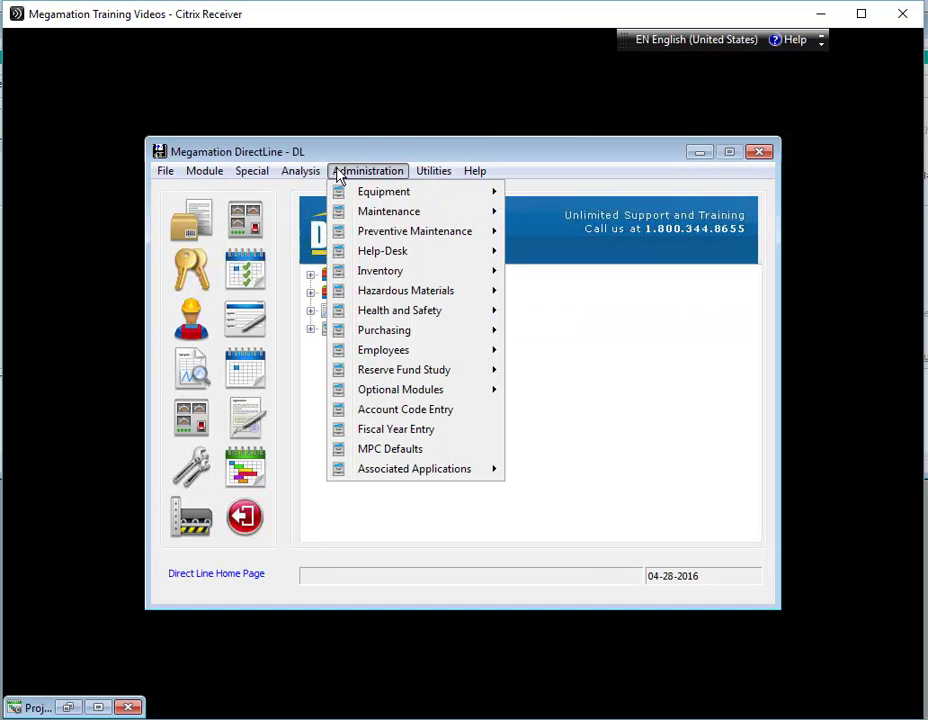
pyautogui.click(381, 411)
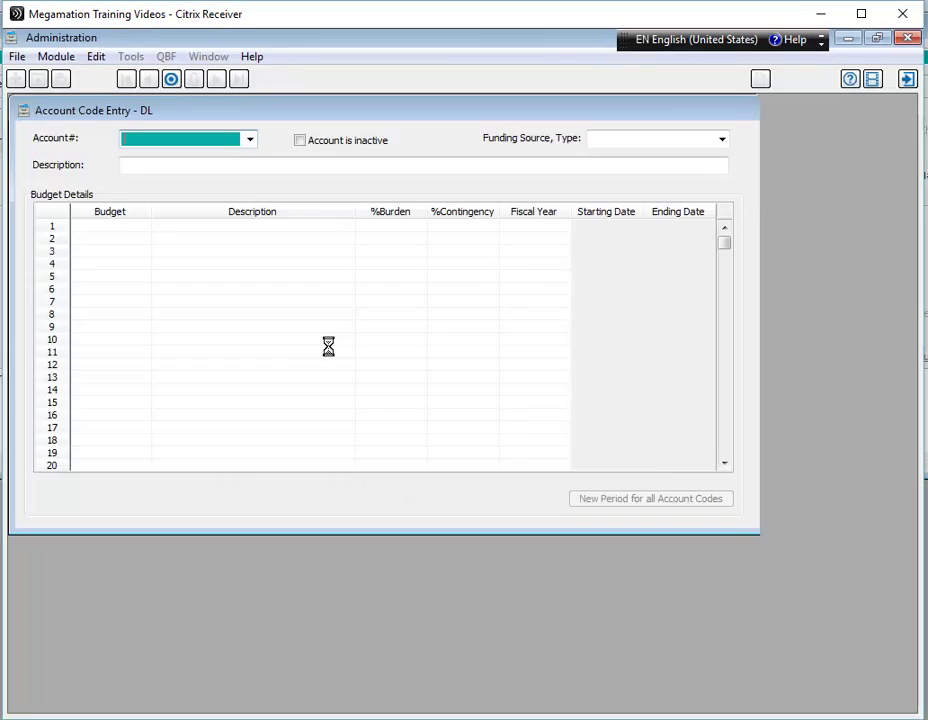
pyautogui.write('TEST')
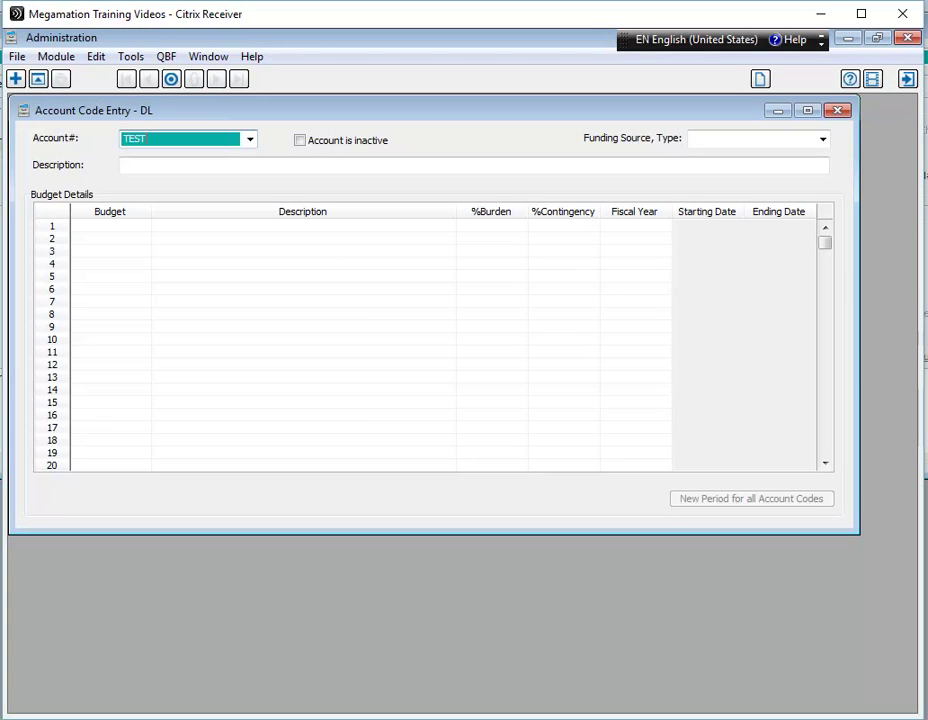
# Describe the account as TEST Account, leaving its funding source blank, and begin its first budget line
pyautogui.click(820, 142)
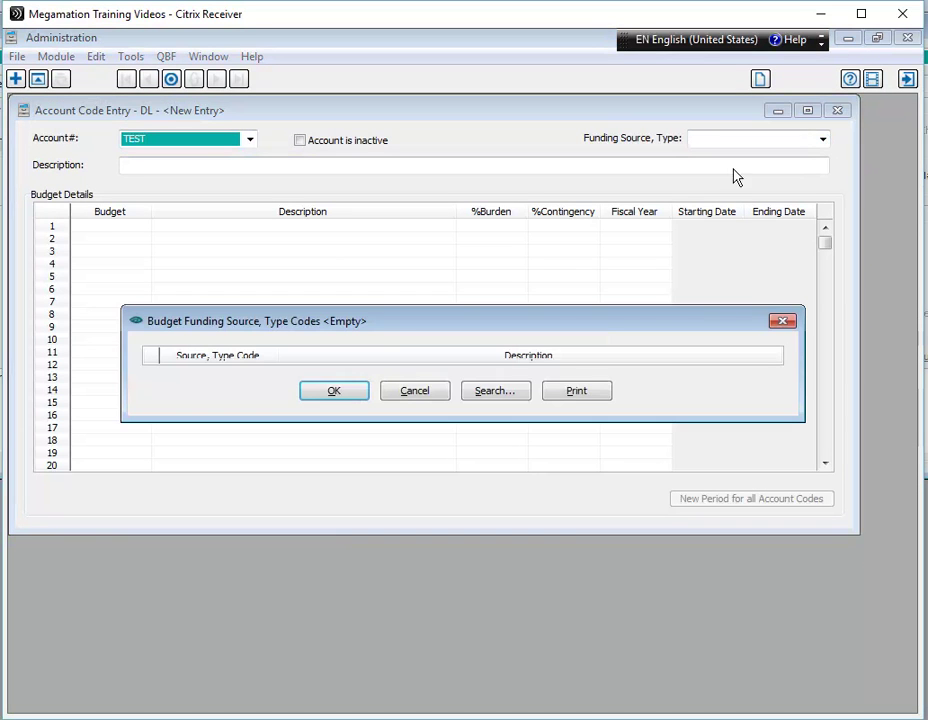
pyautogui.click(416, 392)
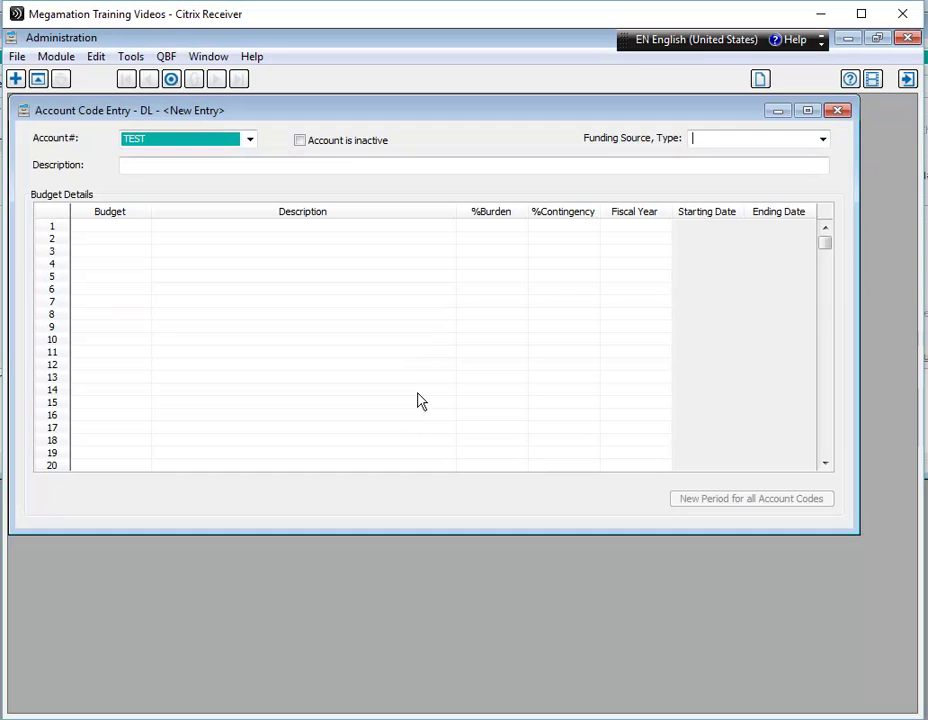
pyautogui.click(349, 170)
pyautogui.write('TEST Account')
pyautogui.click(110, 225)
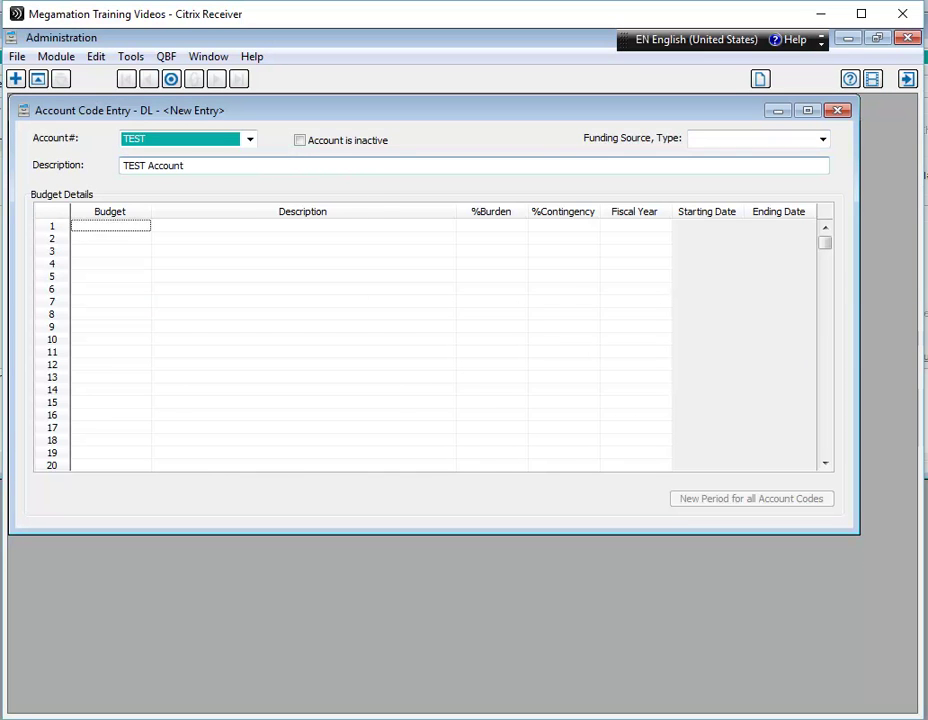